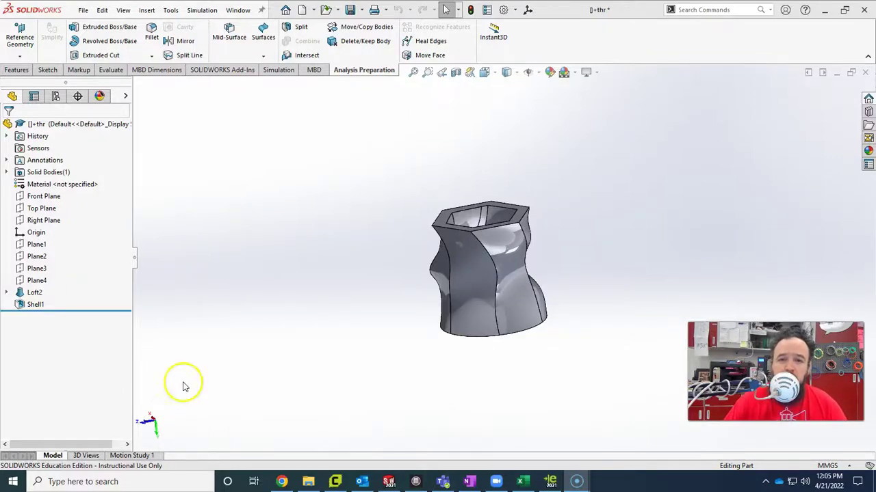
- Orbit the vase and select a couple of its side faces to inspect it
middle_click_drag(376, 257, 482, 344)
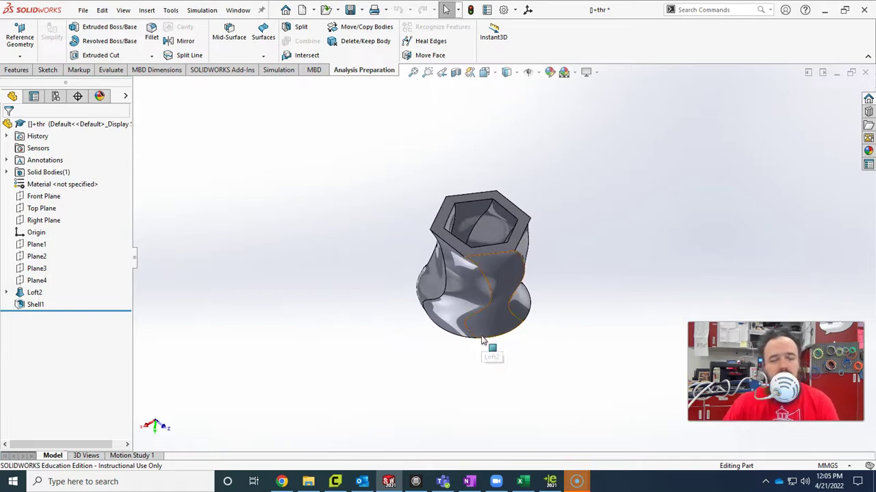
left_click(469, 313)
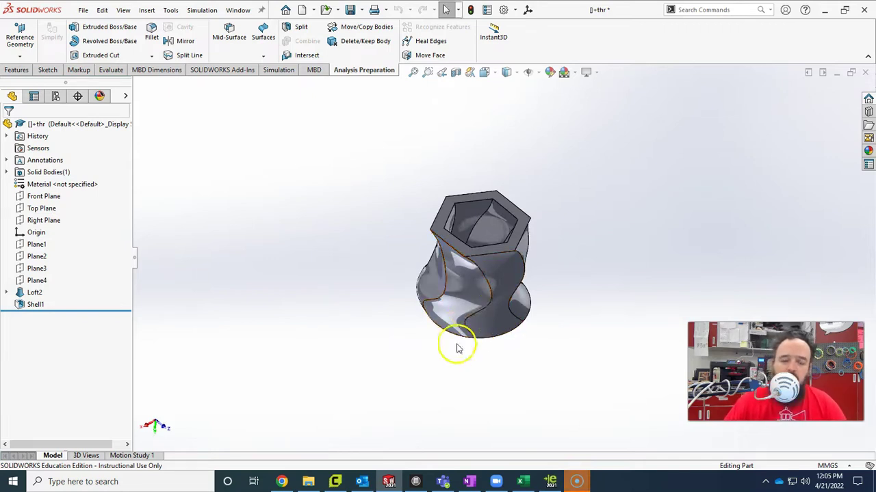
left_click(429, 287)
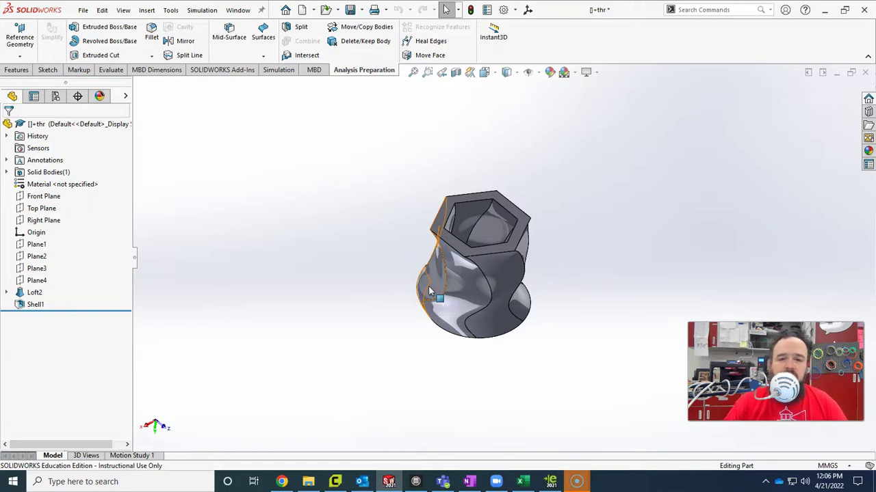
left_click(407, 284)
middle_click_drag(398, 260, 436, 232)
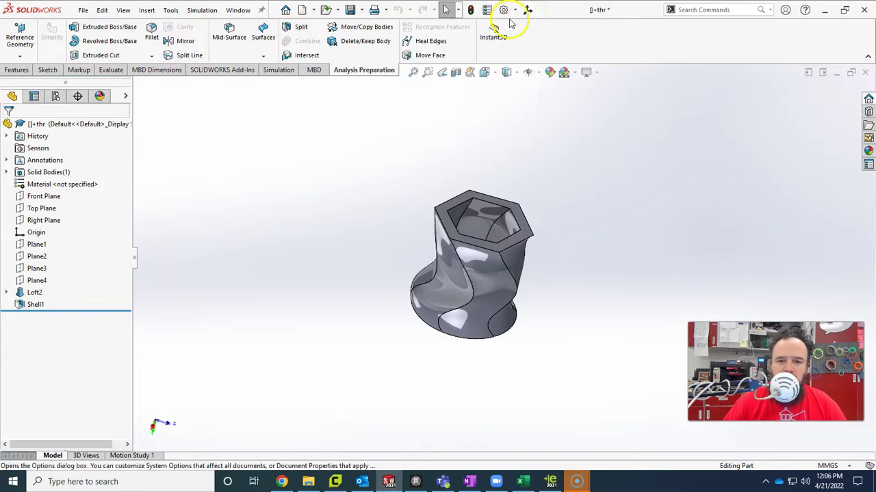
- Search commands for 'coor' to find Coordinate System
left_click(696, 11)
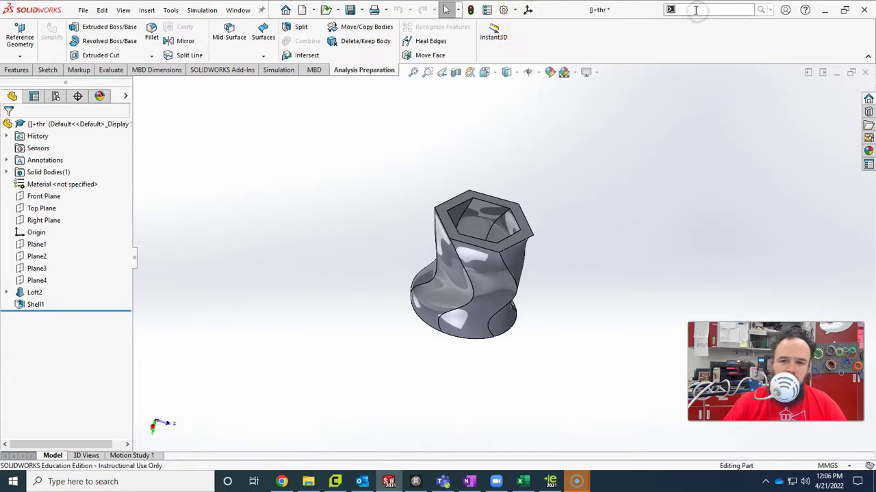
left_click(771, 10)
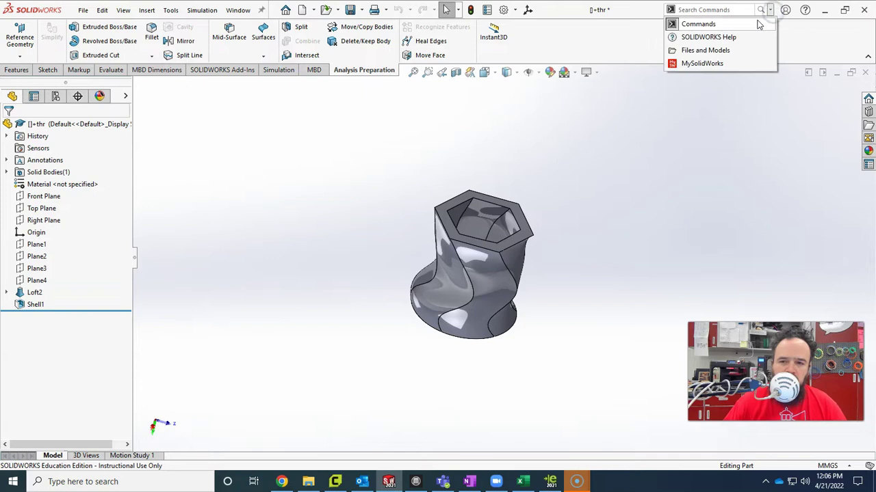
left_click(738, 8)
type("c")
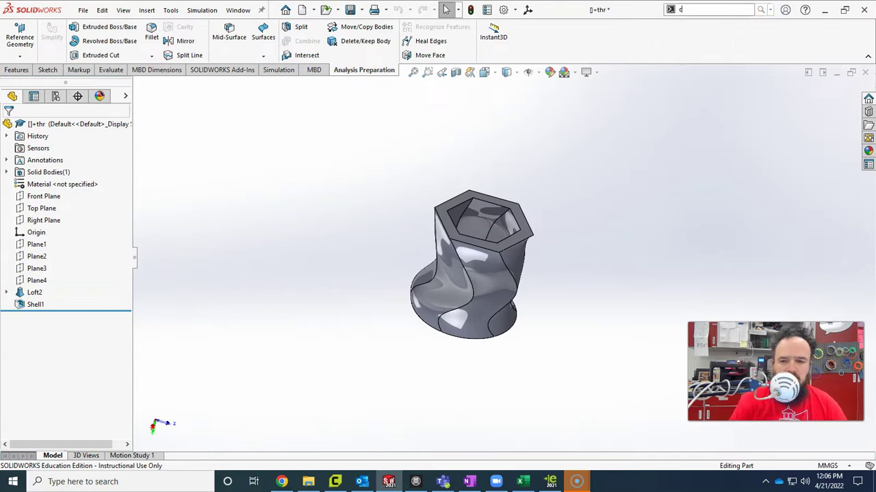
type("oor")
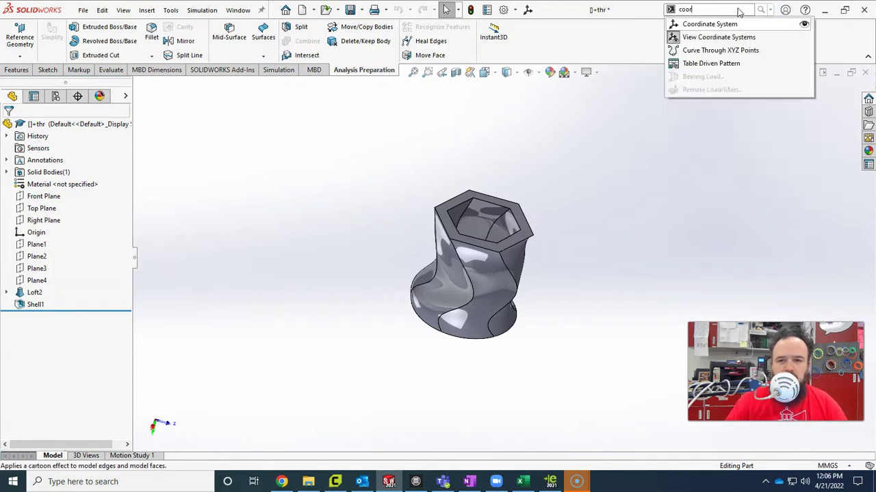
- Start a coordinate system whose Z axis uses the vase's bottom face (Face<1>), reversed to point upward
left_click(529, 12)
middle_click_drag(637, 267, 580, 202)
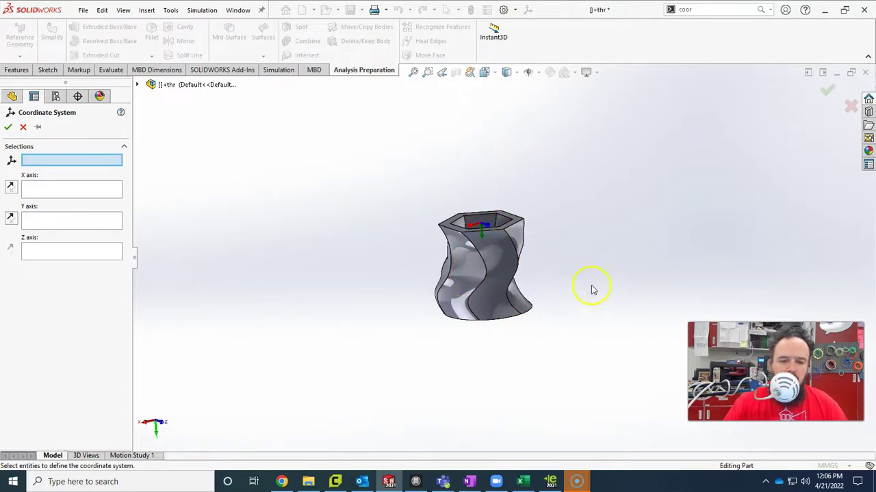
middle_click_drag(597, 265, 614, 259)
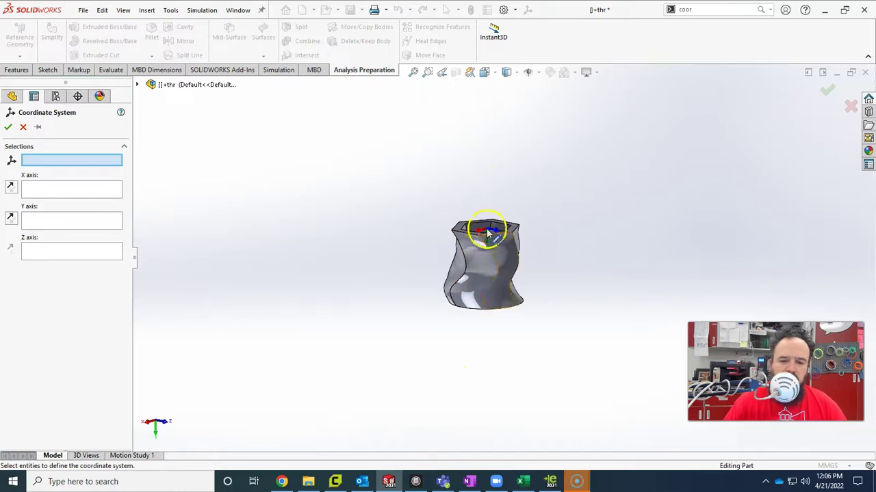
left_click(37, 255)
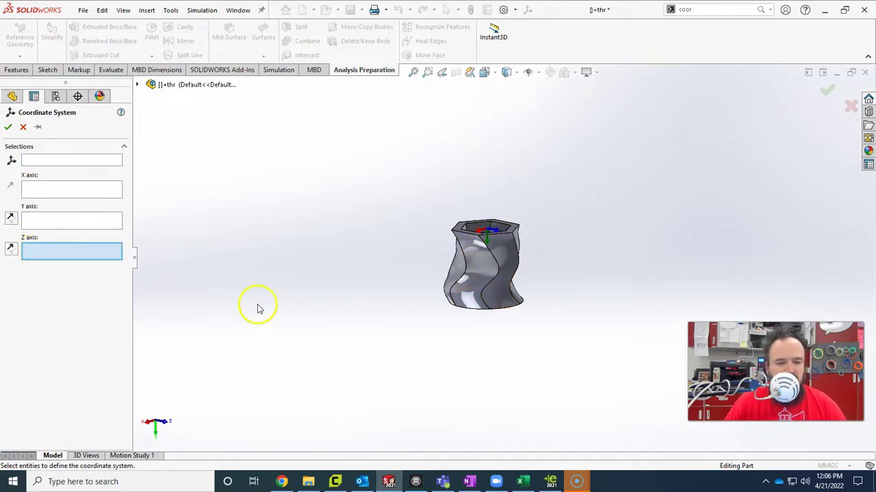
middle_click_drag(259, 308, 273, 225)
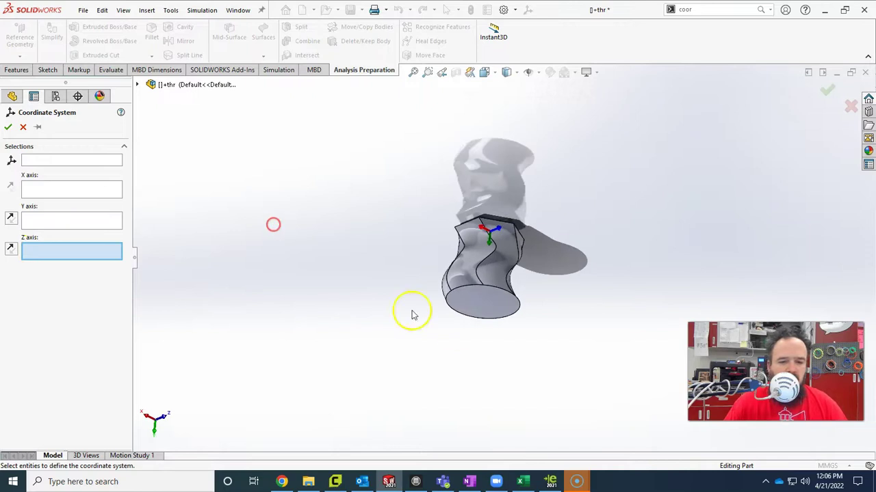
left_click(487, 309)
middle_click_drag(592, 320, 520, 260)
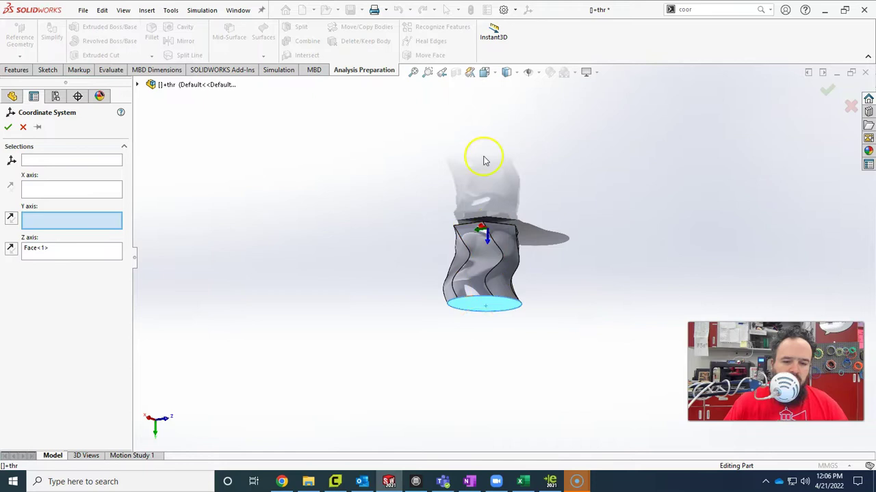
left_click(11, 251)
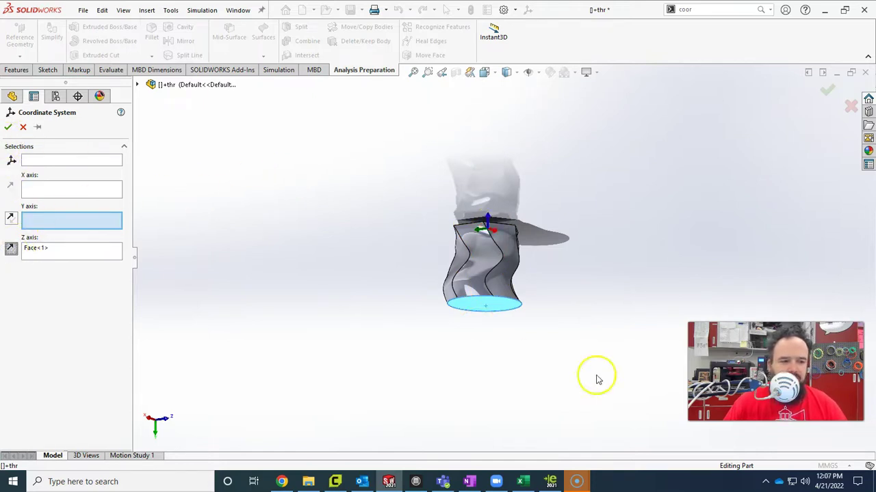
middle_click_drag(378, 364, 404, 385)
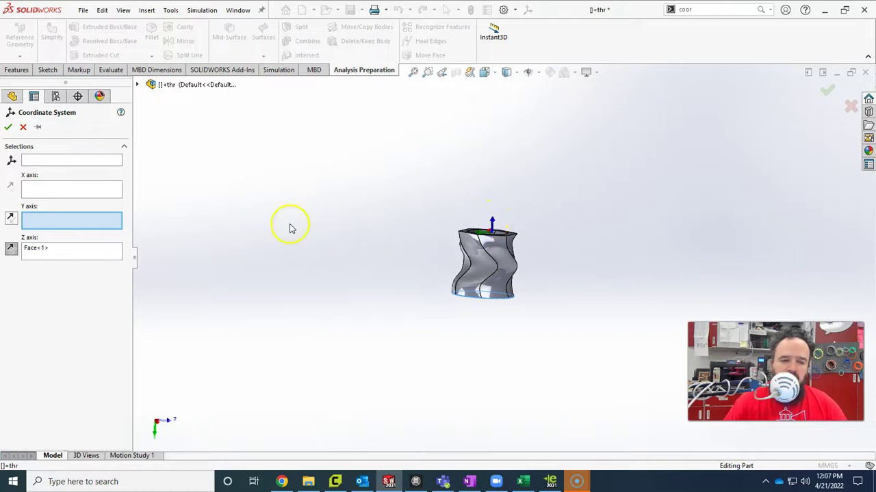
- Confirm Coordinate System1 and begin saving the part as an STL file
left_click(8, 127)
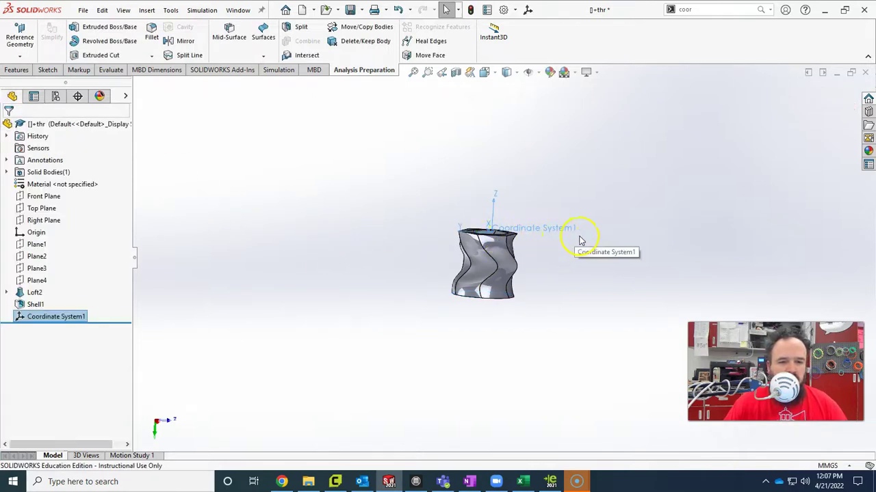
left_click(362, 10)
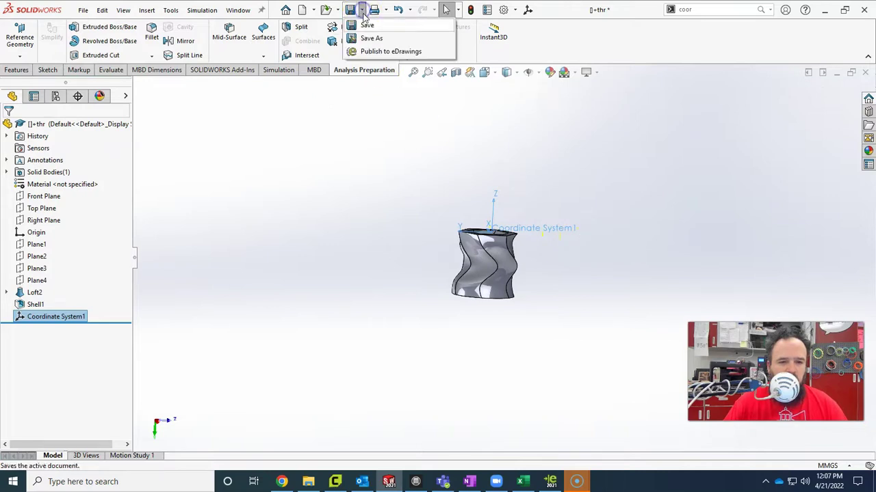
left_click(371, 39)
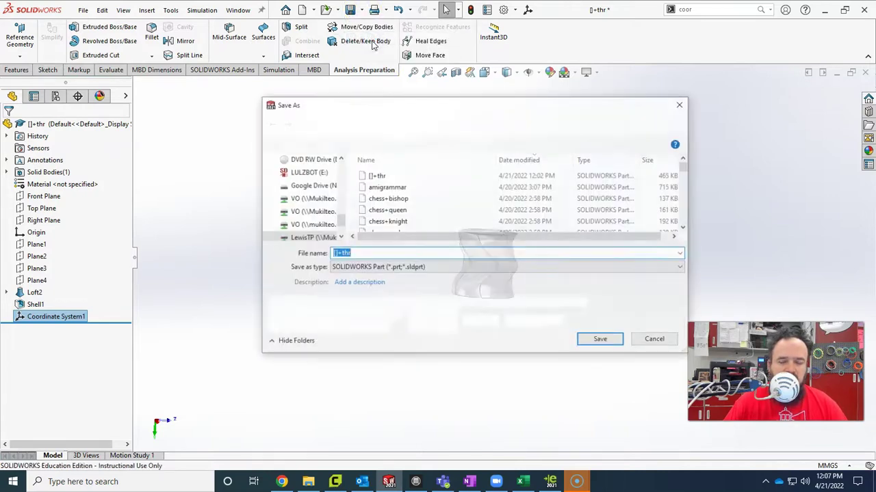
left_click(411, 271)
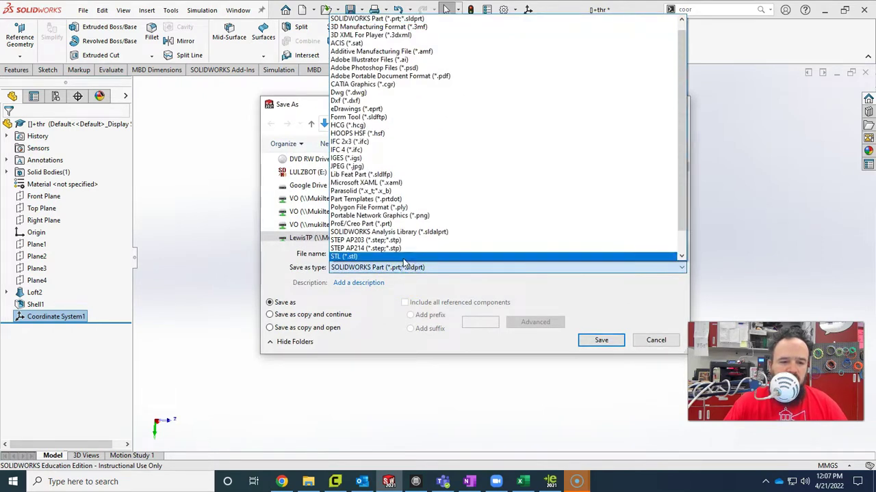
left_click(404, 258)
- Set the STL export's output coordinate system to Coordinate System1
left_click(371, 336)
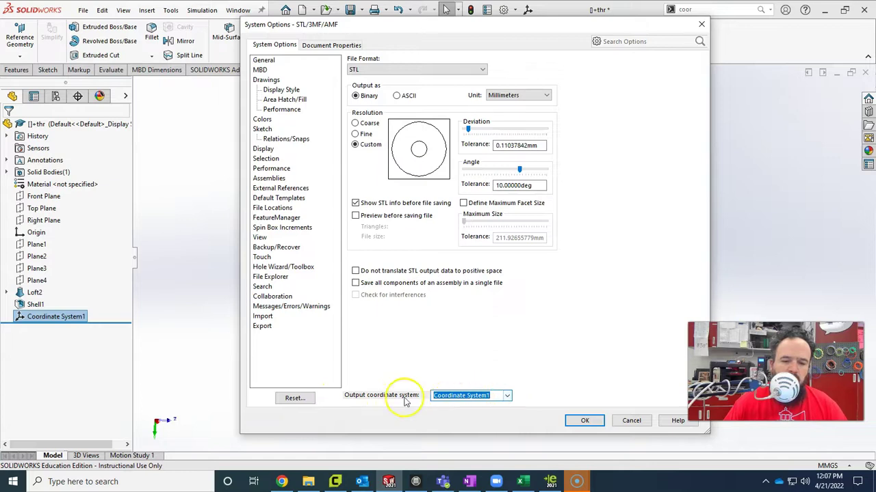
left_click(506, 396)
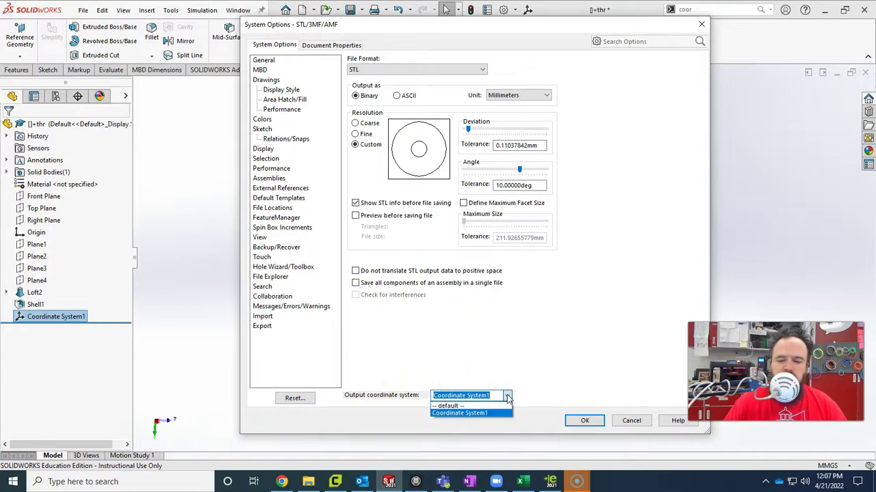
left_click(452, 414)
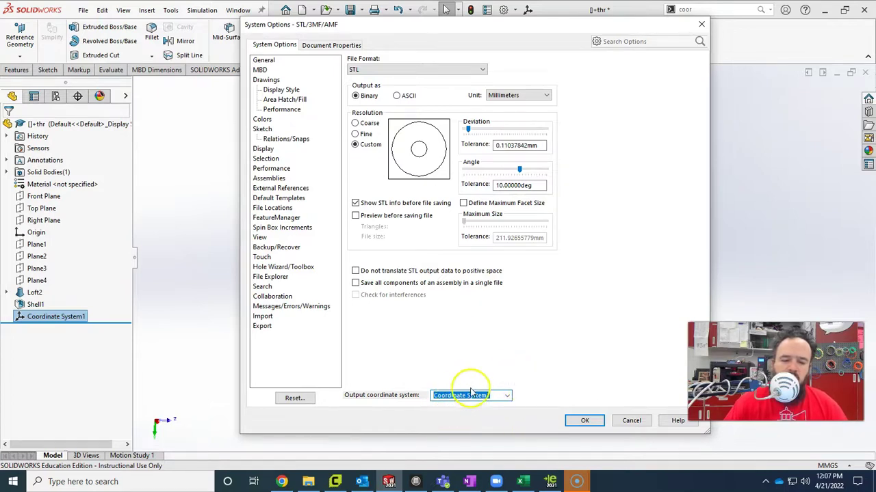
left_click(584, 420)
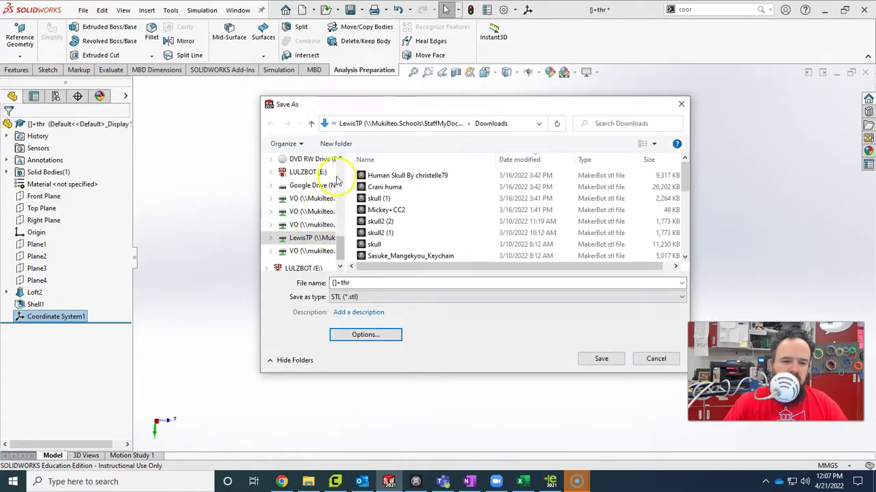
- Save the vase STL into the toPrint folder, replacing the old copy and accepting the export warning
scroll(322, 205, "up", 5)
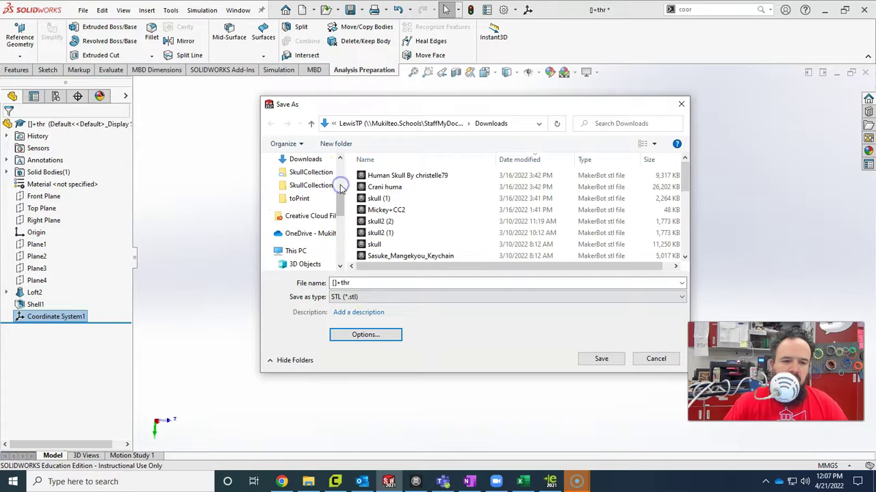
left_click(299, 200)
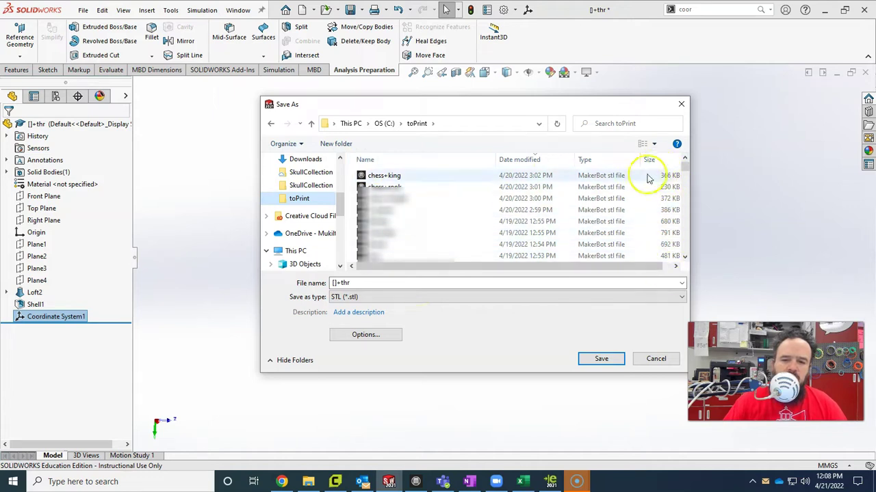
double_click(361, 283)
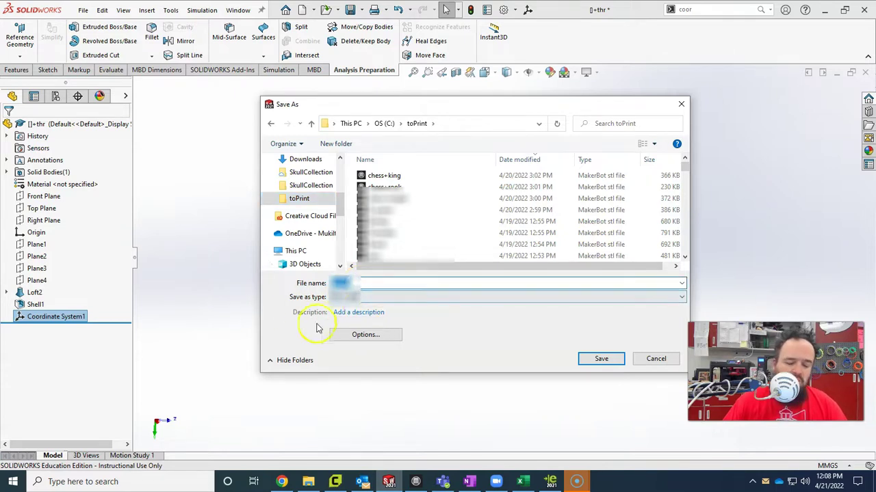
type("m")
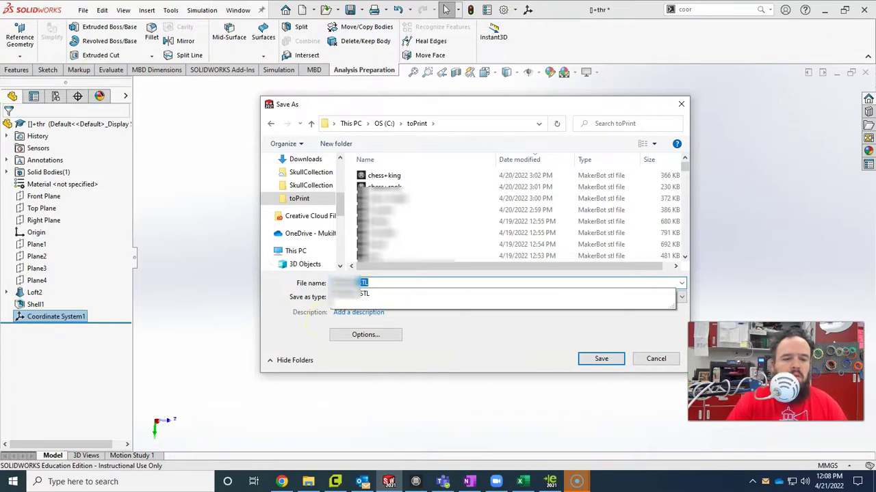
left_click(527, 351)
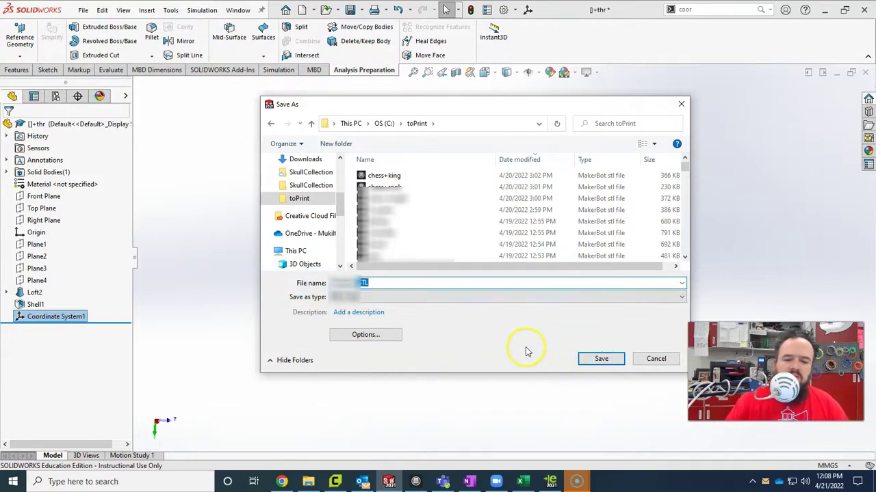
left_click(599, 360)
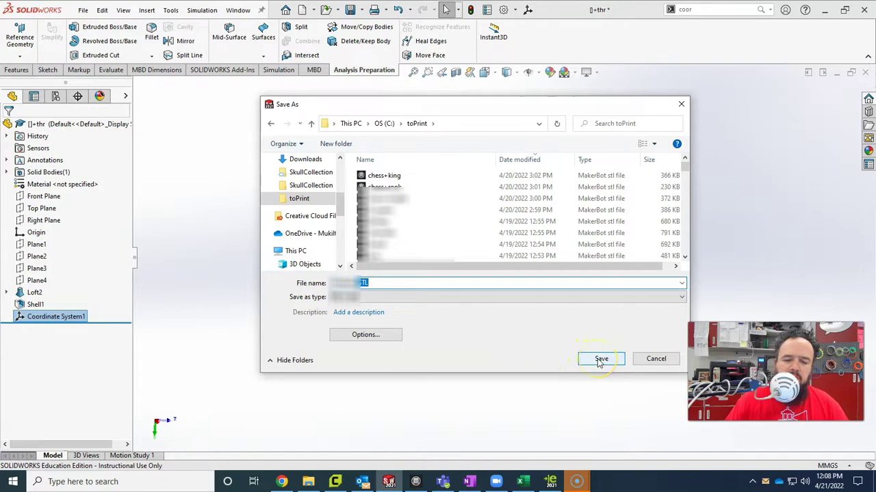
left_click(601, 359)
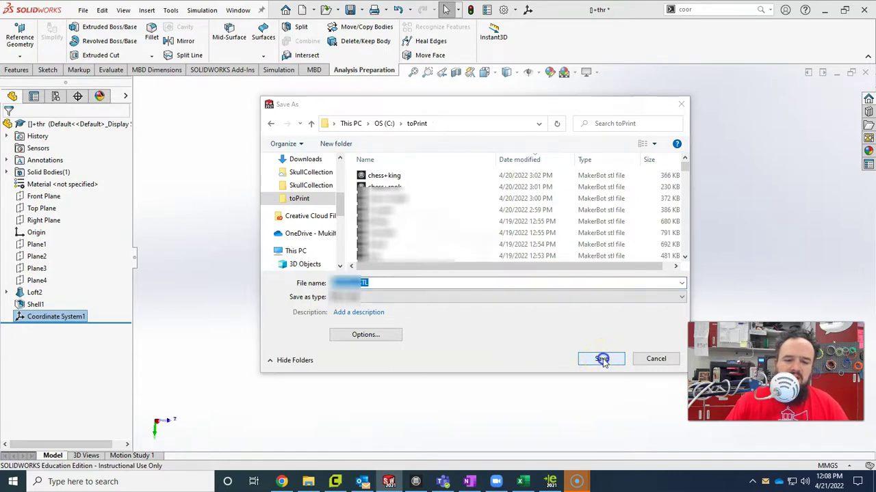
left_click(464, 242)
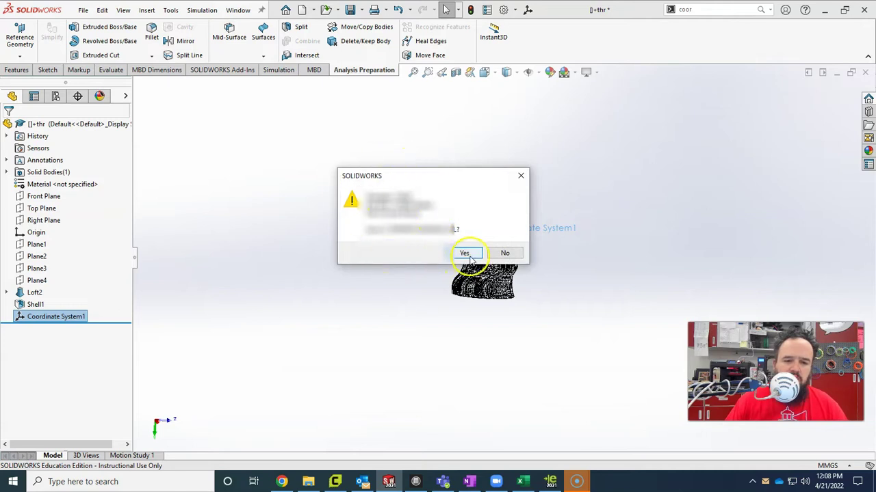
left_click(466, 253)
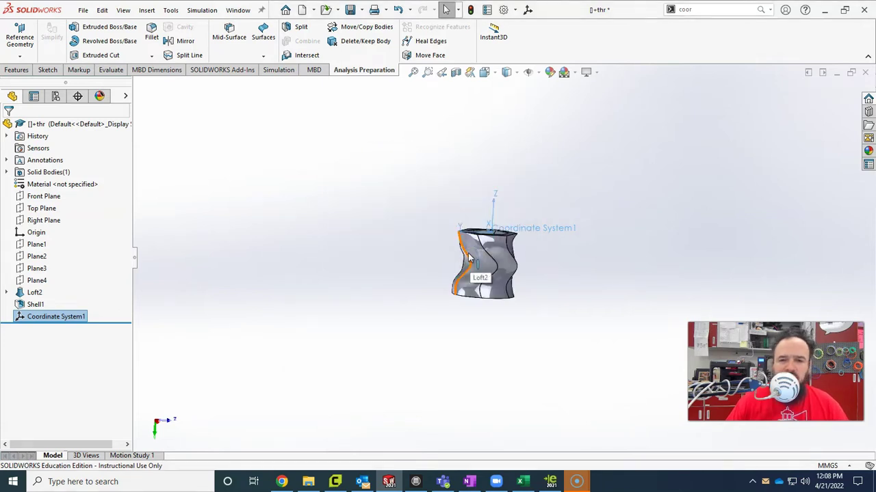
left_click(445, 246)
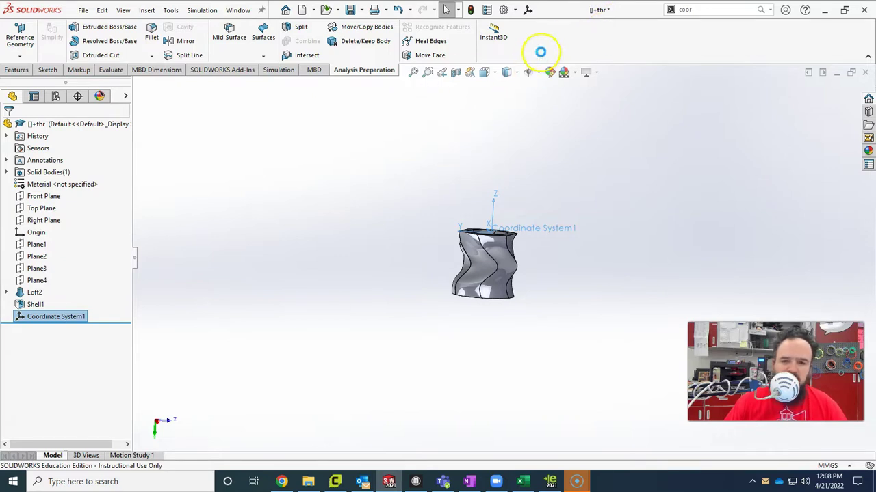
- Close the vase part document with Ctrl+W
key("ctrl+w")
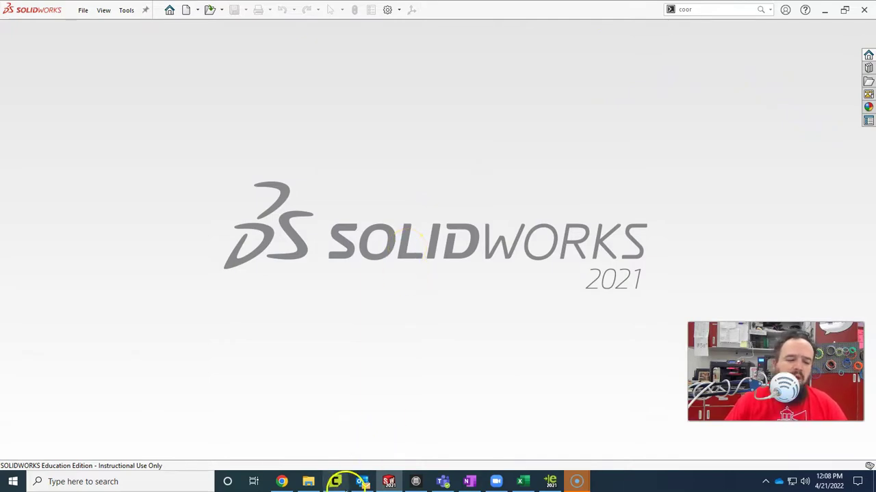
- In Cura, load the newest vase STL from the toPrint folder onto the build plate
left_click(336, 482)
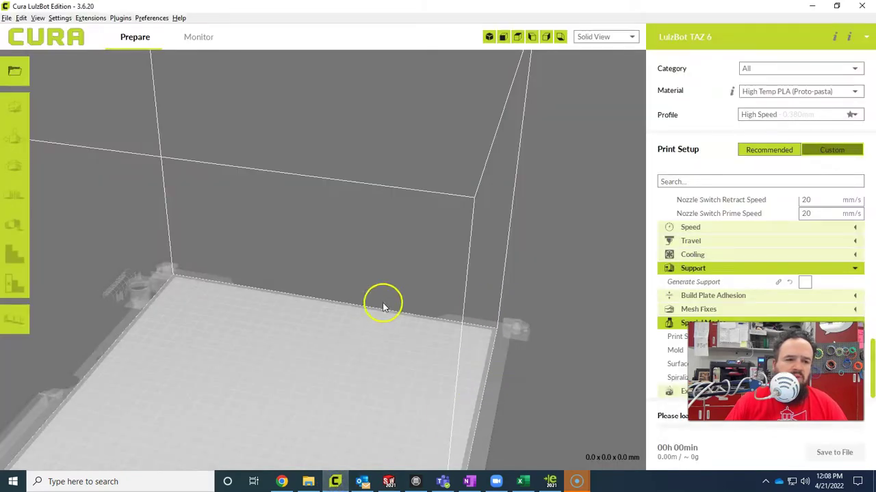
scroll(417, 317, "down", 1)
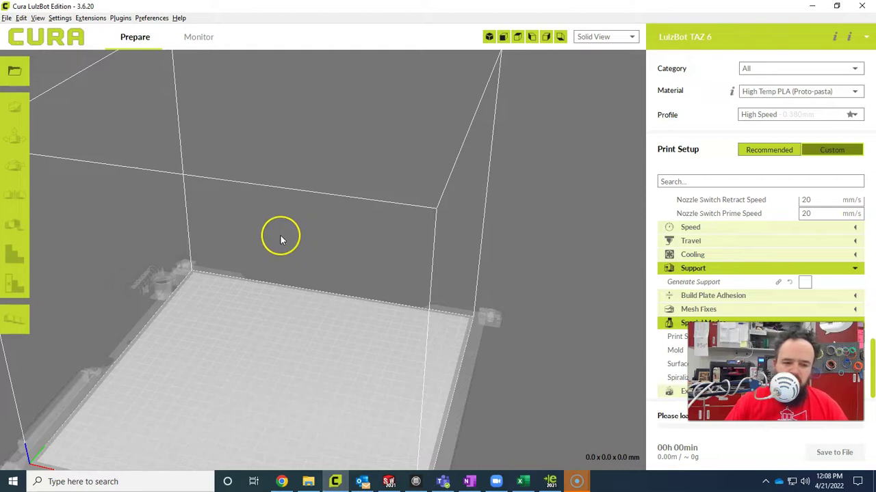
key("ctrl+o")
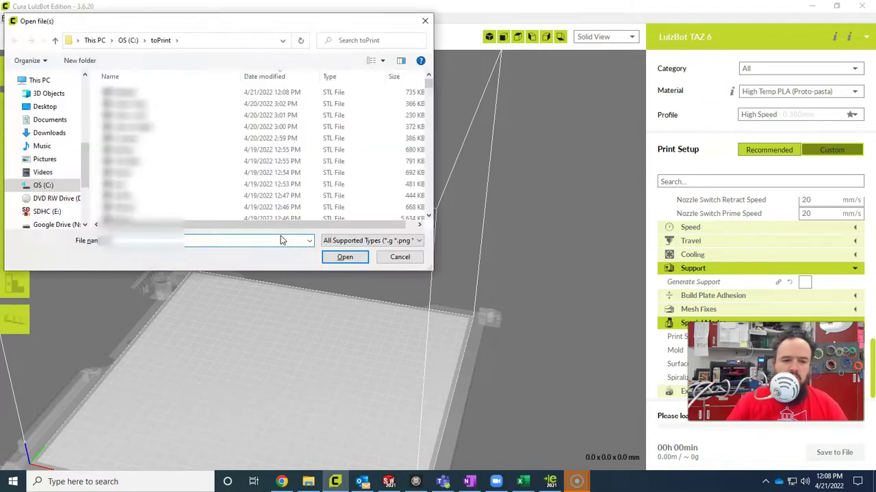
left_click(141, 21)
left_click(118, 91)
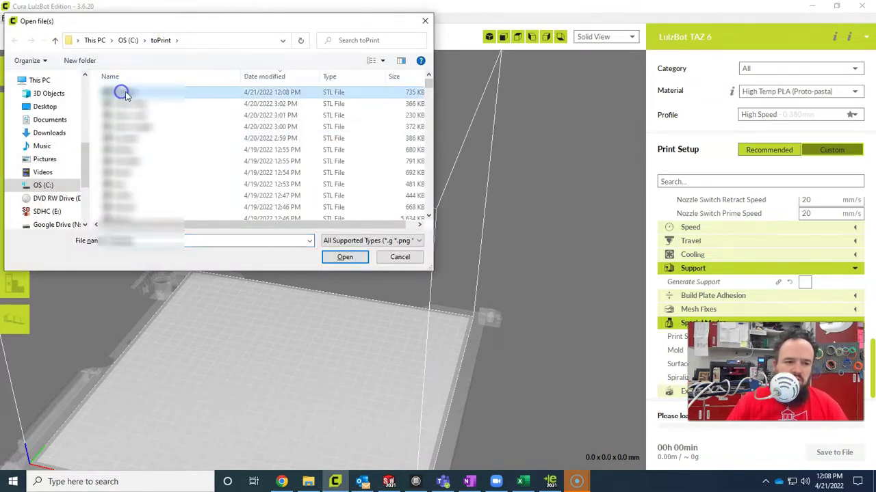
left_click(347, 257)
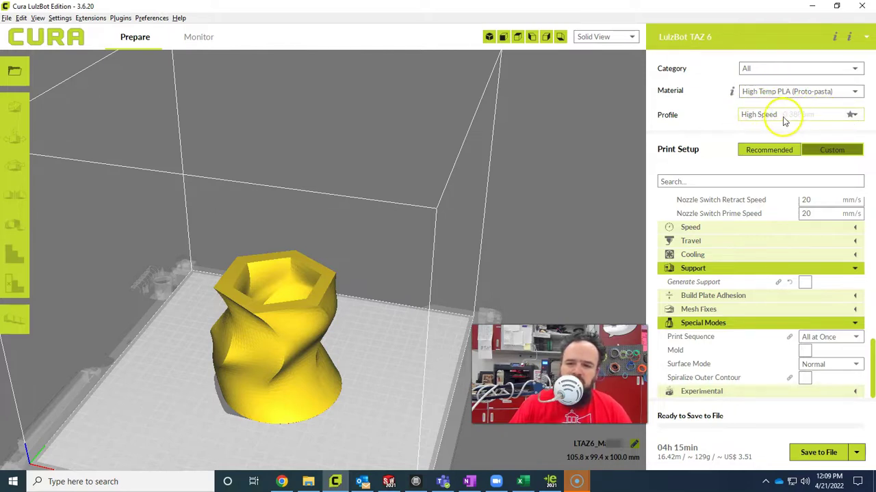
- Review the custom print settings, keeping 20% infill and Generate Support unchecked
scroll(762, 249, "up", 10)
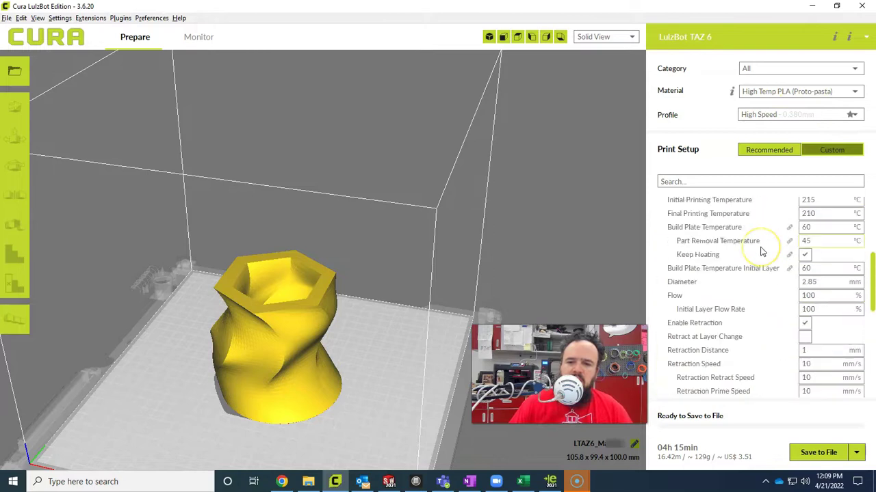
scroll(762, 251, "up", 3)
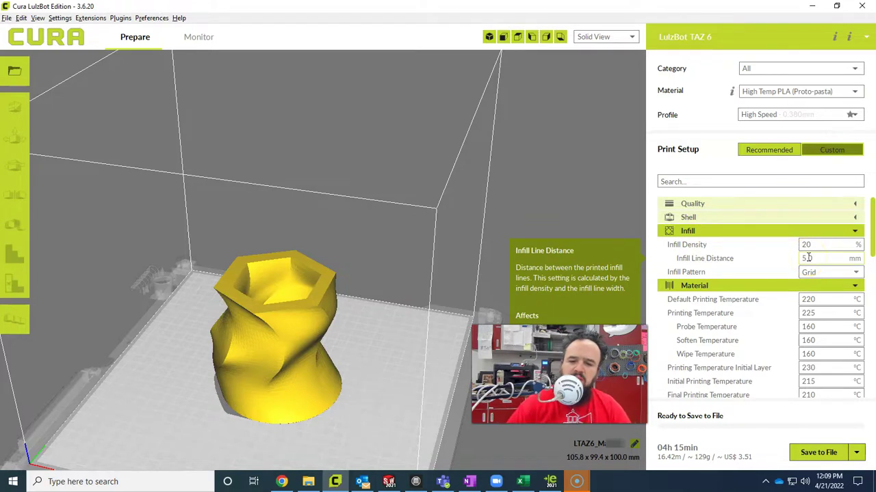
scroll(756, 291, "down", 3)
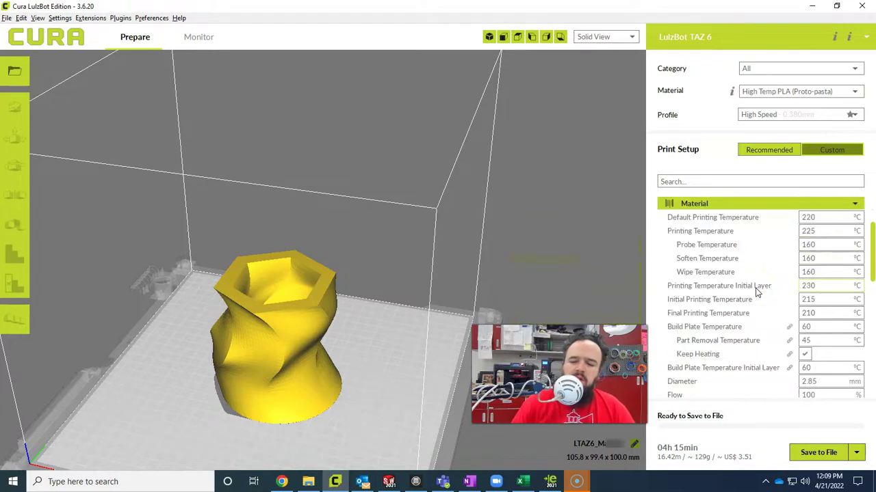
scroll(757, 291, "down", 5)
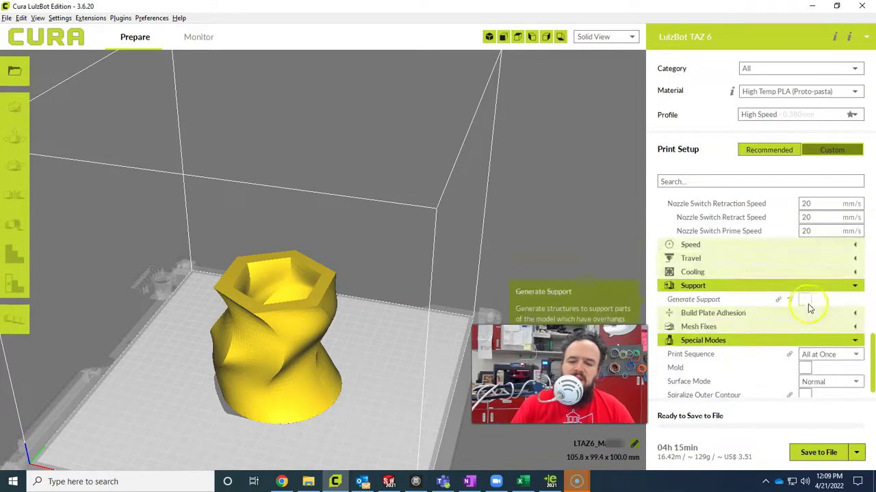
left_click(805, 301)
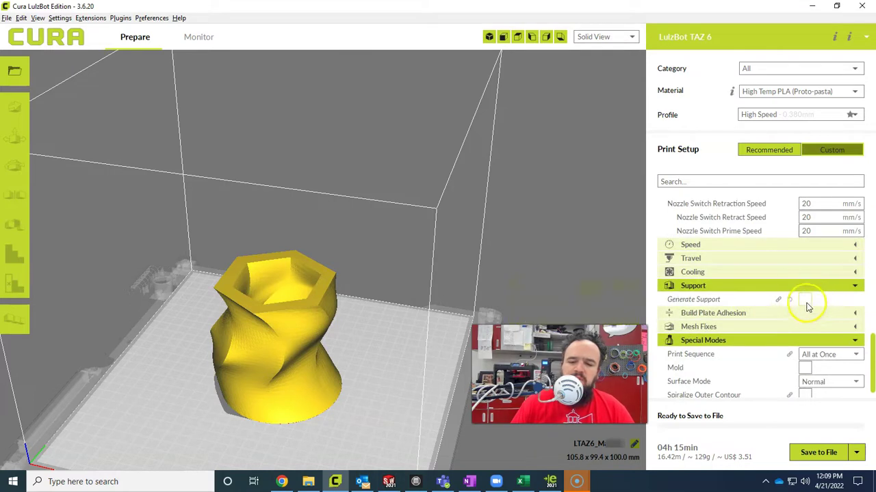
scroll(799, 311, "down", 1)
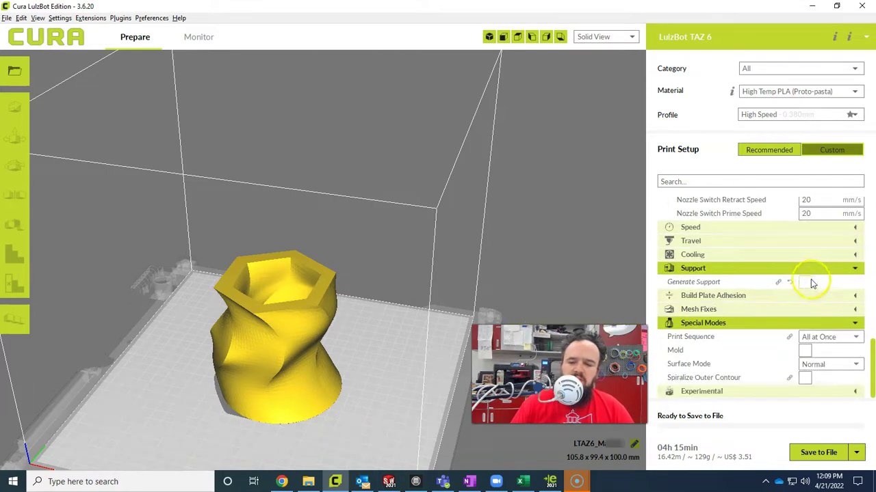
mouse_move(806, 287)
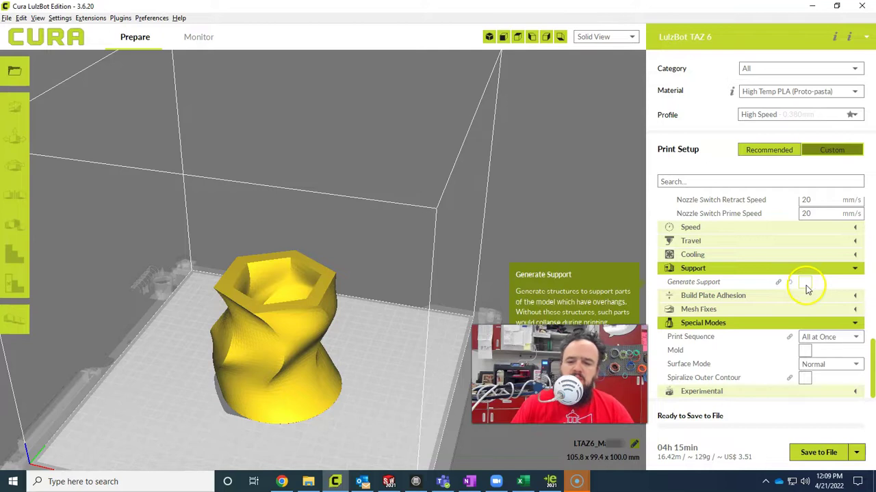
mouse_move(827, 370)
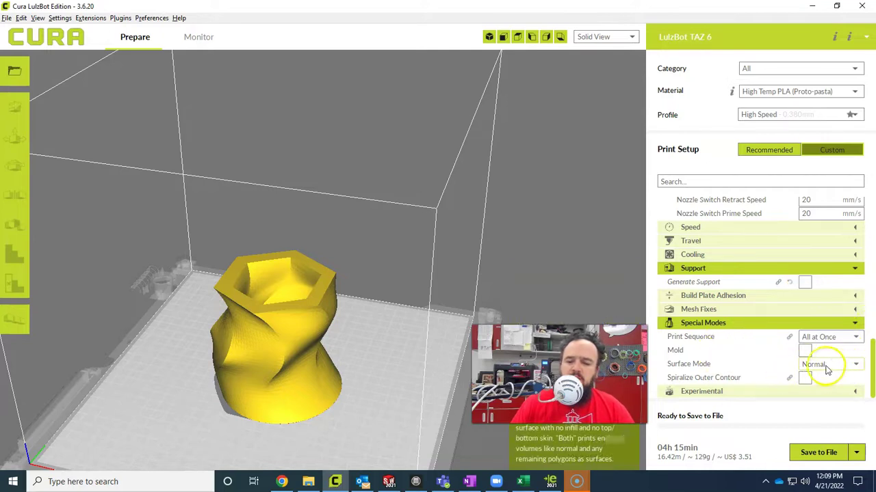
left_click(836, 366)
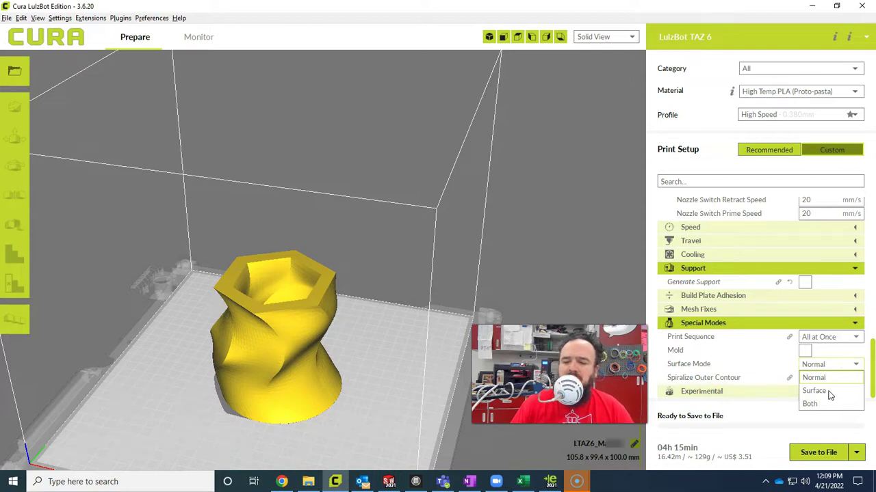
left_click(769, 369)
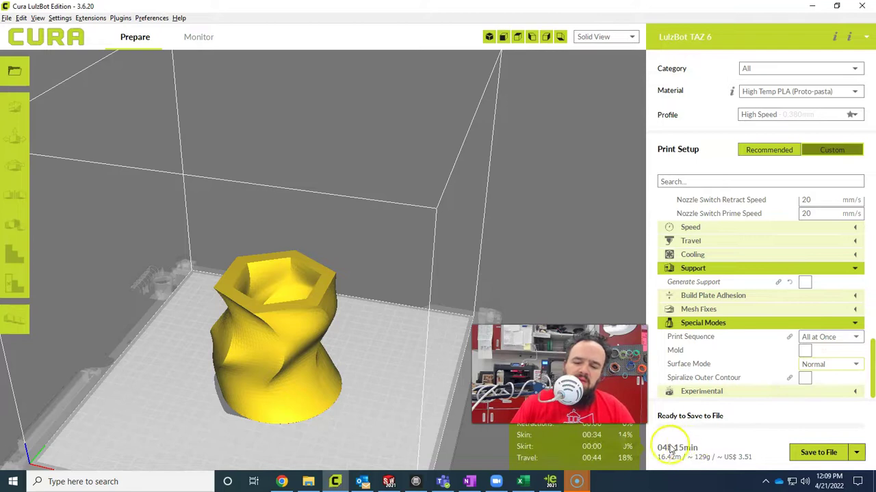
mouse_move(661, 463)
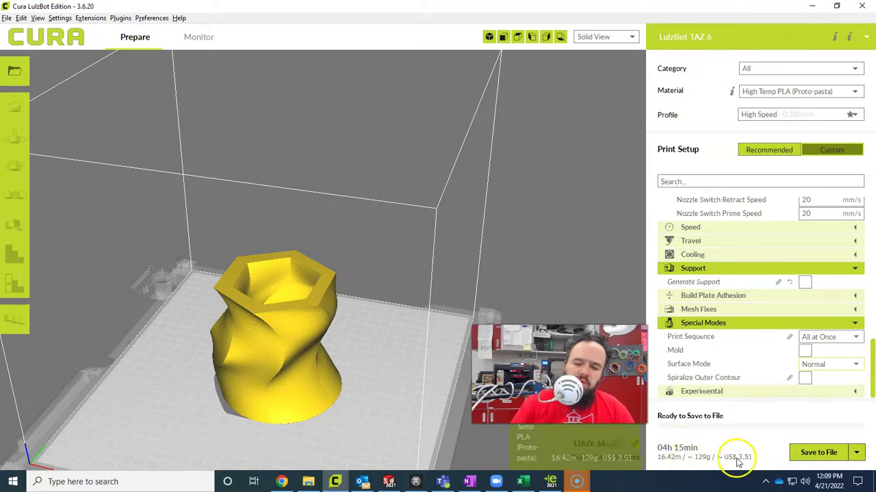
mouse_move(747, 460)
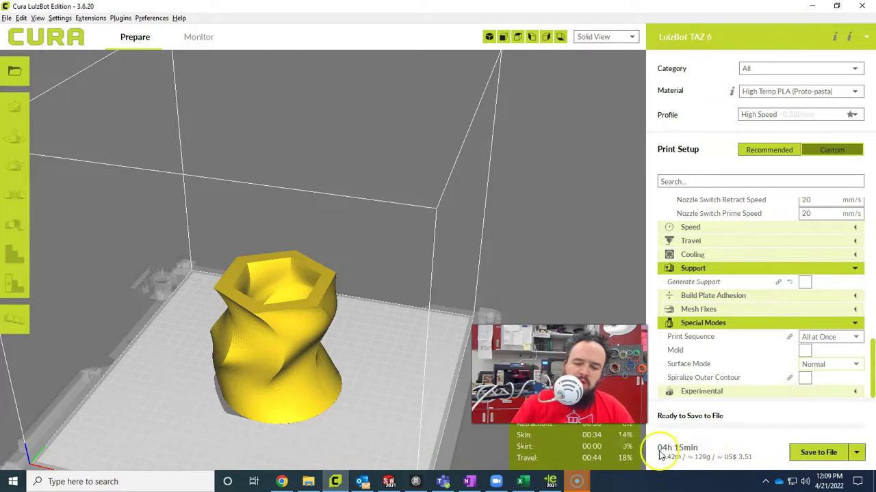
- Save the sliced vase G-code to Removable Drive (E:)
left_click(856, 452)
left_click(843, 479)
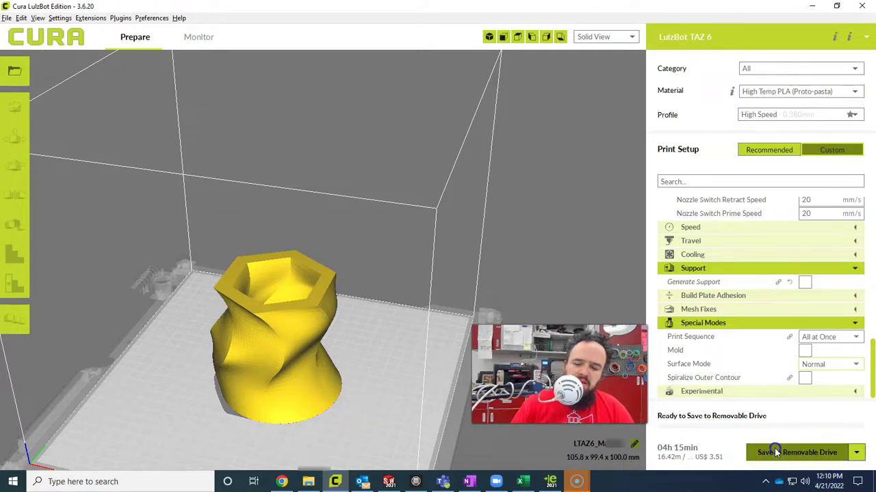
left_click(810, 455)
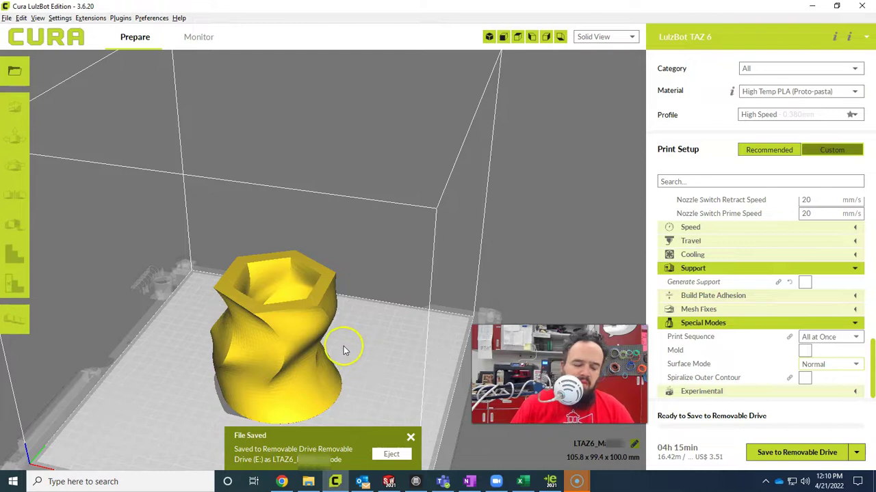
- Clear the build plate with Ctrl+D and cancel the Open file(s) dialog
key("ctrl+d")
key("ctrl+o")
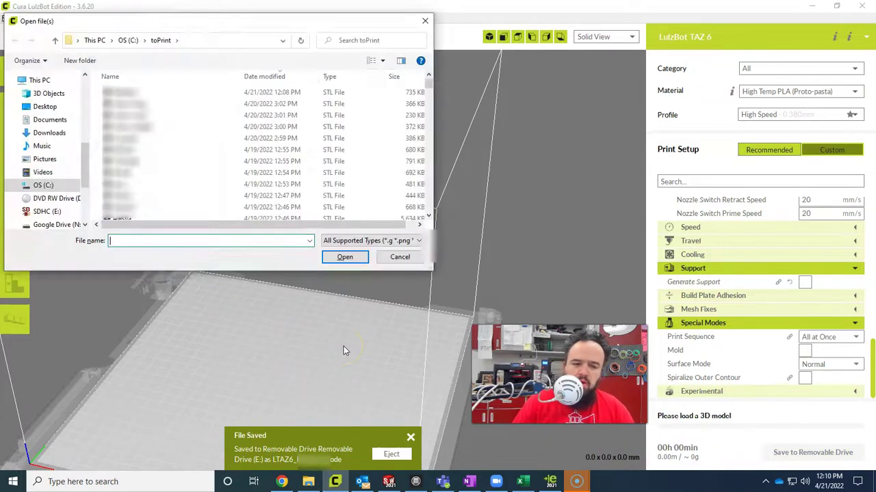
left_click(397, 258)
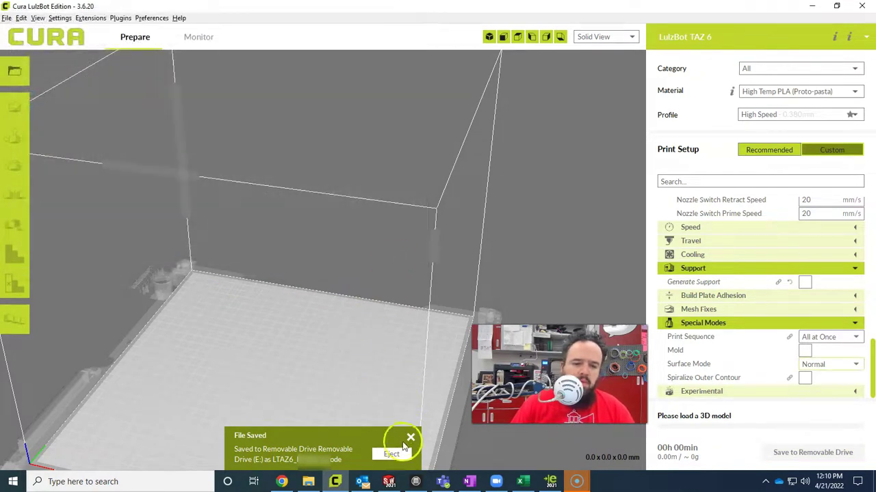